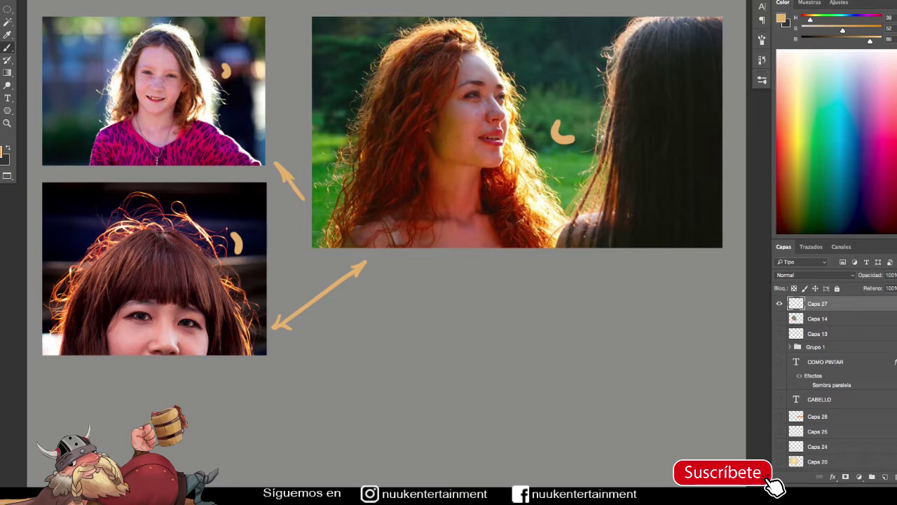
Outline the dark-haired woman's photo in orange and draw an arc from her hair toward the handwritten note "Tras"
mouse_move(47, 202)
mouse_down()
mouse_move(42, 343)
mouse_move(130, 354)
mouse_move(239, 312)
mouse_move(231, 221)
mouse_up()
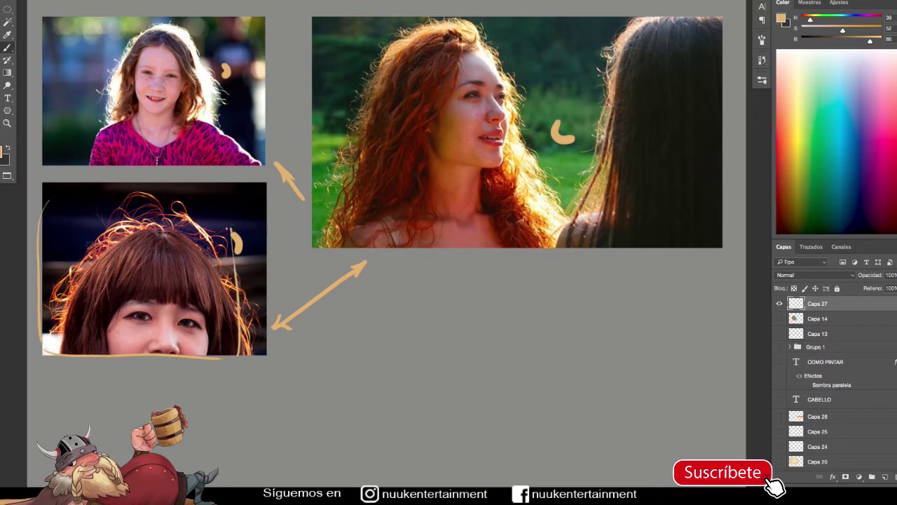
mouse_move(208, 228)
mouse_down()
mouse_move(236, 228)
mouse_move(302, 281)
mouse_up()
mouse_move(313, 319)
mouse_down()
mouse_move(347, 333)
mouse_move(380, 330)
mouse_up()
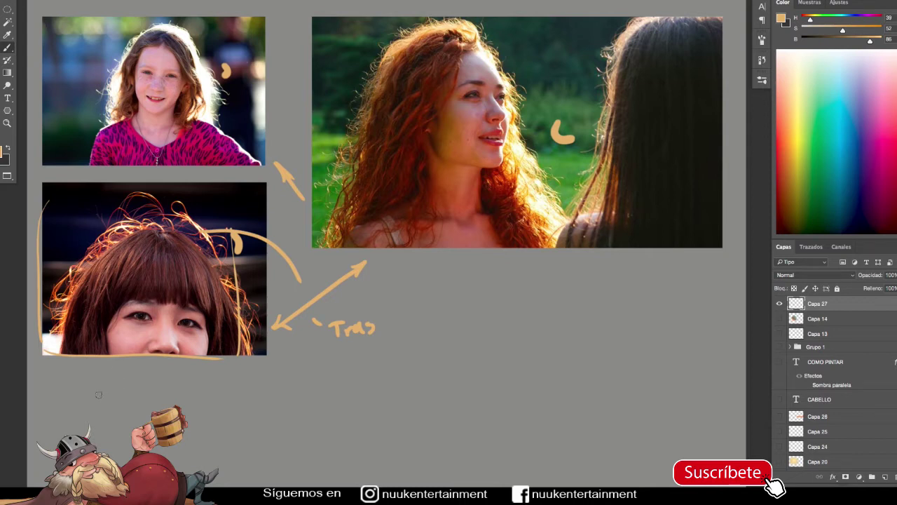
Mark four inner areas of the dark-haired woman's hair with short orange strokes
drag(104, 260, 109, 270)
drag(214, 279, 205, 286)
drag(226, 330, 229, 338)
drag(89, 341, 85, 346)
Sketch an orange rectangle in the empty area below the redhead photo and rotate it counterclockwise into a tilt
mouse_move(469, 341)
mouse_down()
mouse_move(473, 385)
mouse_move(594, 366)
mouse_move(589, 335)
mouse_up()
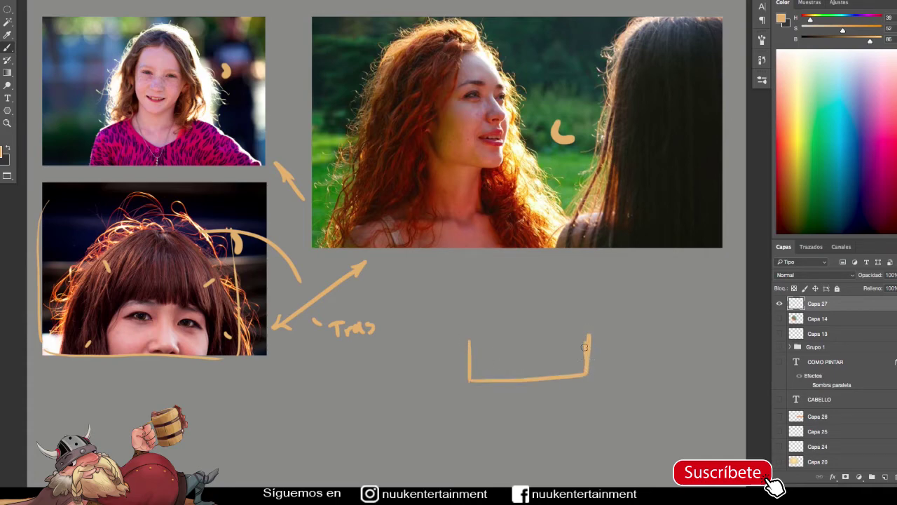
drag(475, 337, 604, 333)
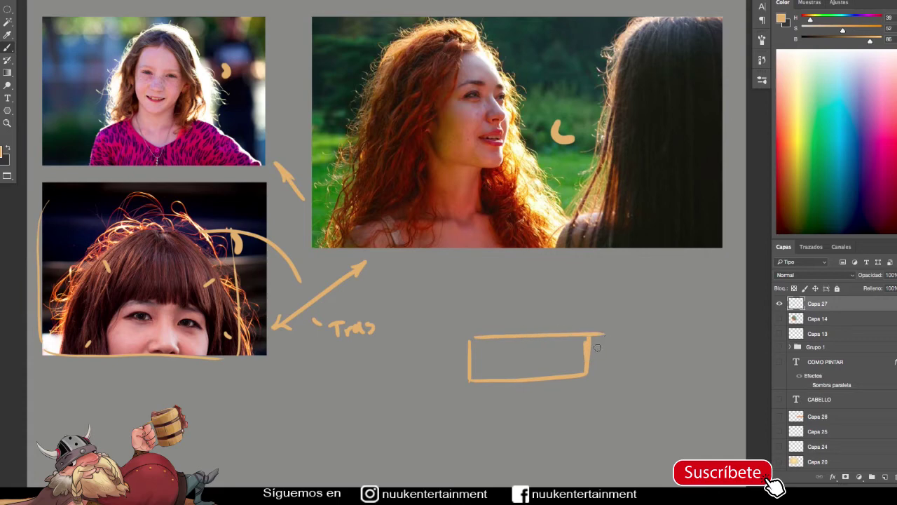
key(ctrl+t)
key(Escape)
key(m)
mouse_move(436, 301)
mouse_down()
mouse_move(631, 421)
mouse_move(654, 414)
mouse_move(649, 394)
mouse_up()
key(ctrl+t)
key(Return)
key(ctrl+d)
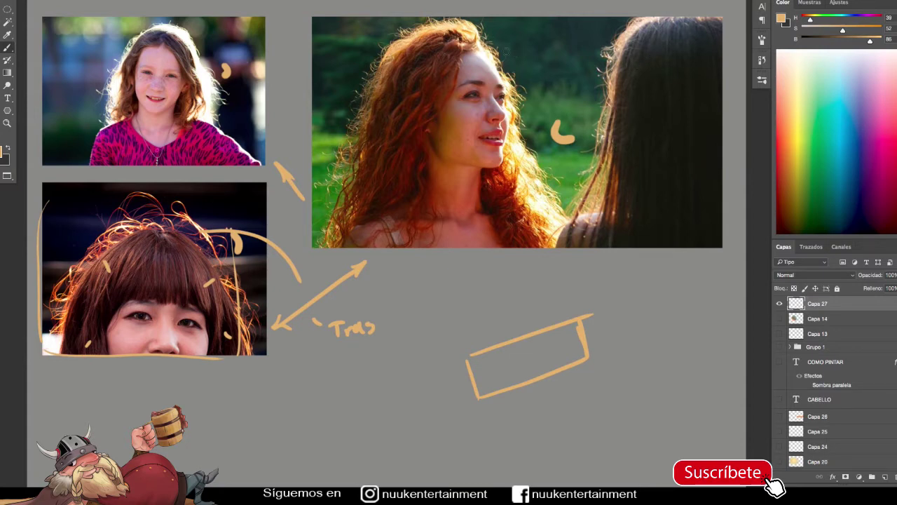
Sketch an orange outline between the two women's heads, and a dotted light ray with an arrowhead entering the tilted rectangle
mouse_move(587, 21)
mouse_down()
mouse_move(575, 39)
mouse_move(596, 73)
mouse_up()
mouse_move(550, 39)
mouse_down()
mouse_move(552, 74)
mouse_move(563, 89)
mouse_move(554, 94)
mouse_move(607, 70)
mouse_up()
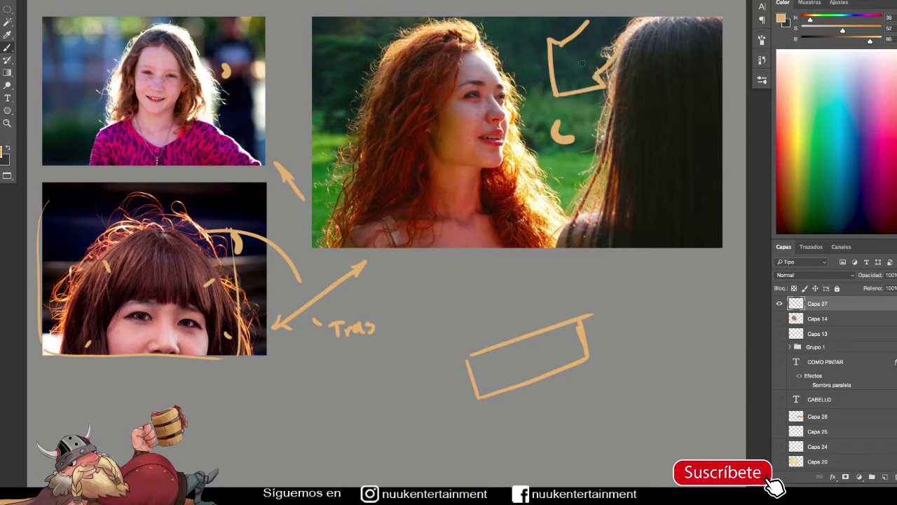
mouse_move(552, 61)
mouse_down()
mouse_move(554, 82)
mouse_move(600, 82)
mouse_up()
mouse_move(575, 262)
mouse_down()
mouse_move(477, 383)
mouse_move(492, 392)
mouse_move(501, 385)
mouse_move(533, 335)
mouse_up()
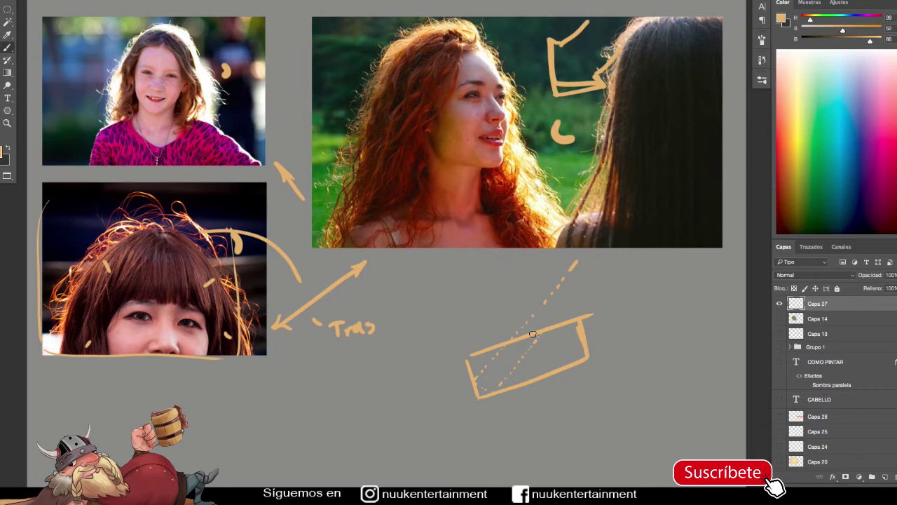
drag(572, 261, 577, 274)
Switch the brush colour to green, mark the light's path with arrows at the rectangle's lower corner and write "1%" above it
drag(829, 21, 834, 21)
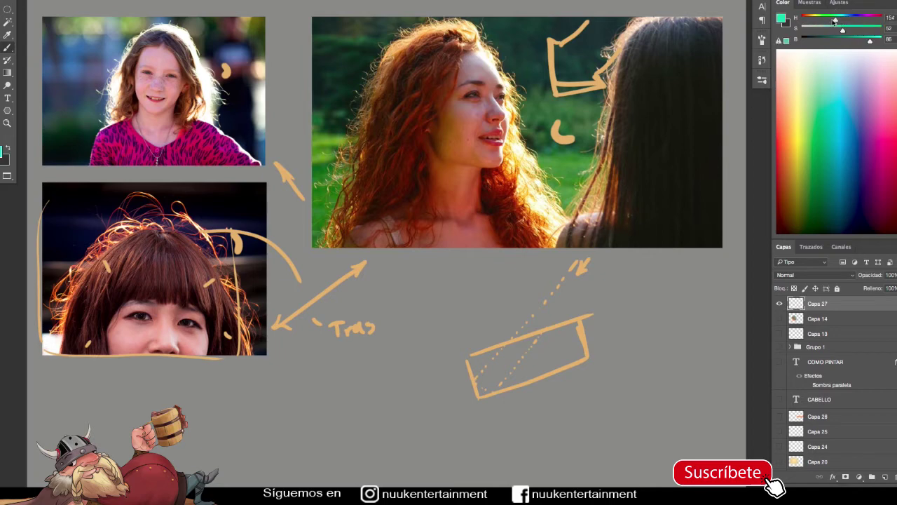
mouse_move(470, 387)
mouse_down()
mouse_move(473, 380)
mouse_move(503, 393)
mouse_up()
mouse_move(466, 397)
mouse_down()
mouse_move(500, 399)
mouse_move(489, 411)
mouse_move(512, 401)
mouse_move(546, 355)
mouse_up()
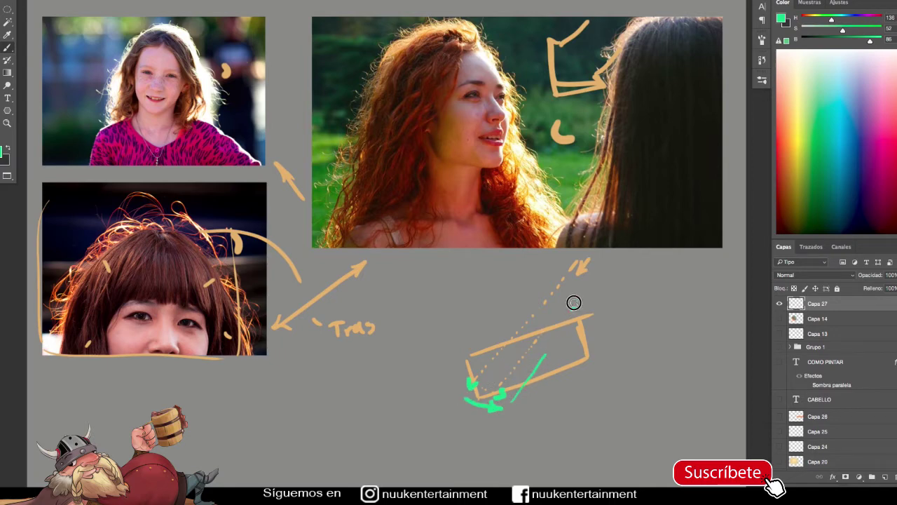
mouse_move(573, 310)
mouse_down()
mouse_move(575, 300)
mouse_move(588, 304)
mouse_up()
click(595, 304)
Draw a green arrow at the dark-haired woman's rim-lit hair and circle three areas of her inner hair
mouse_move(187, 186)
mouse_down()
mouse_move(195, 218)
mouse_move(201, 204)
mouse_up()
mouse_move(114, 243)
mouse_down()
mouse_move(92, 267)
mouse_move(120, 260)
mouse_move(118, 243)
mouse_up()
drag(106, 325, 106, 329)
drag(208, 321, 206, 319)
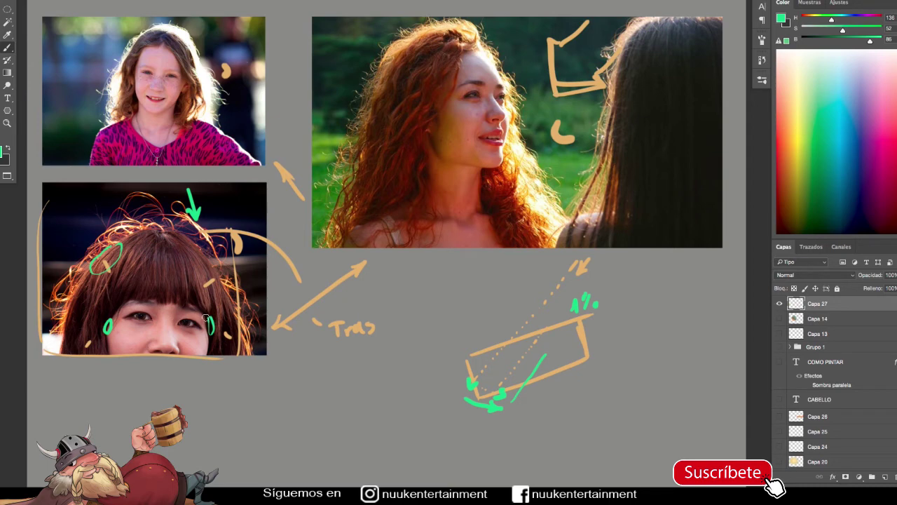
Hide the annotations on layer Capa 27 and add a new empty layer above it
drag(616, 271, 632, 317)
click(779, 304)
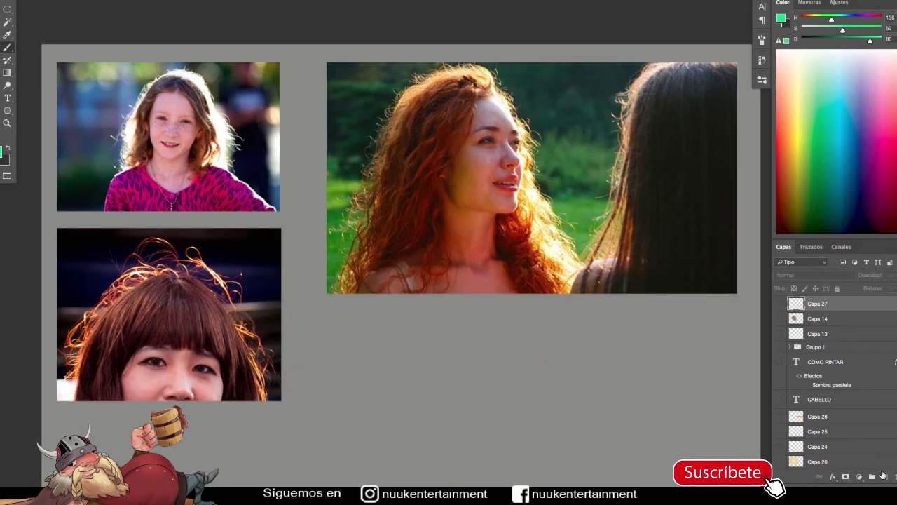
click(884, 476)
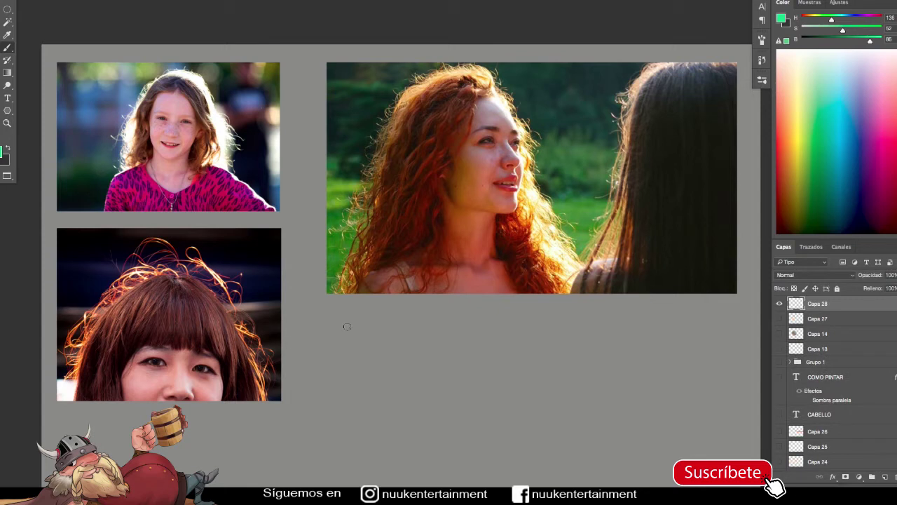
Draw a green arrow pointing at the redhead's face and add small green marks around her brightly lit curls
mouse_move(563, 129)
mouse_down()
mouse_move(581, 121)
mouse_move(590, 145)
mouse_up()
mouse_move(563, 113)
mouse_down()
mouse_move(547, 138)
mouse_move(586, 153)
mouse_up()
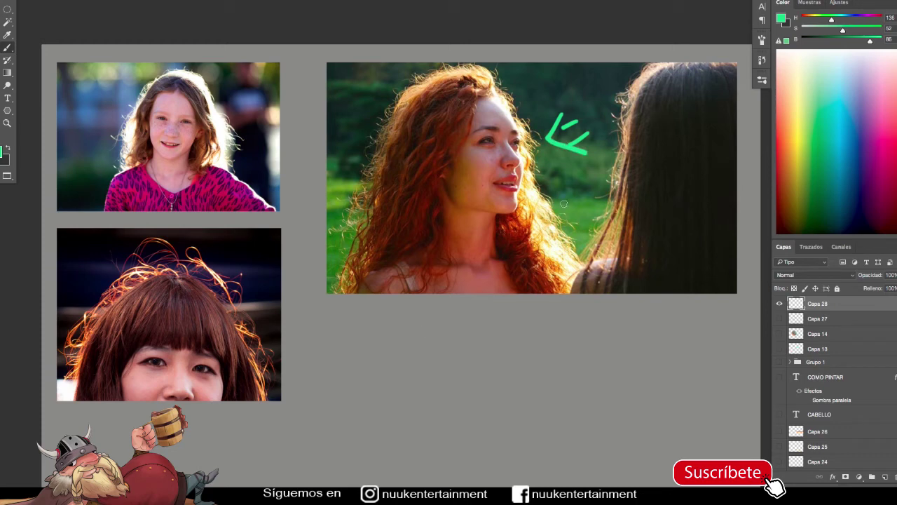
drag(559, 201, 583, 225)
drag(585, 172, 582, 178)
drag(569, 198, 569, 203)
drag(545, 240, 540, 236)
Sample an off-white highlight from the redhead's curls and draw a dashed light ray running down through them
alt+click(555, 248)
drag(607, 133, 601, 148)
drag(595, 159, 580, 192)
drag(575, 201, 566, 226)
drag(538, 286, 536, 292)
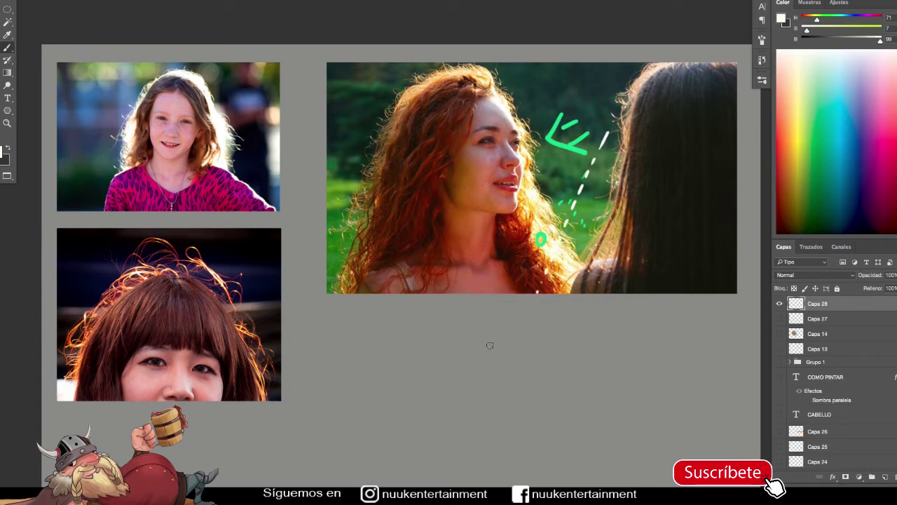
Draw a white dotted line crossed by a large ellipse below the redhead photo, plus an arrow at the girl's backlit hair
drag(495, 359, 489, 342)
drag(488, 340, 483, 328)
drag(483, 325, 482, 322)
mouse_move(361, 365)
mouse_down()
mouse_move(525, 404)
mouse_move(412, 345)
mouse_up()
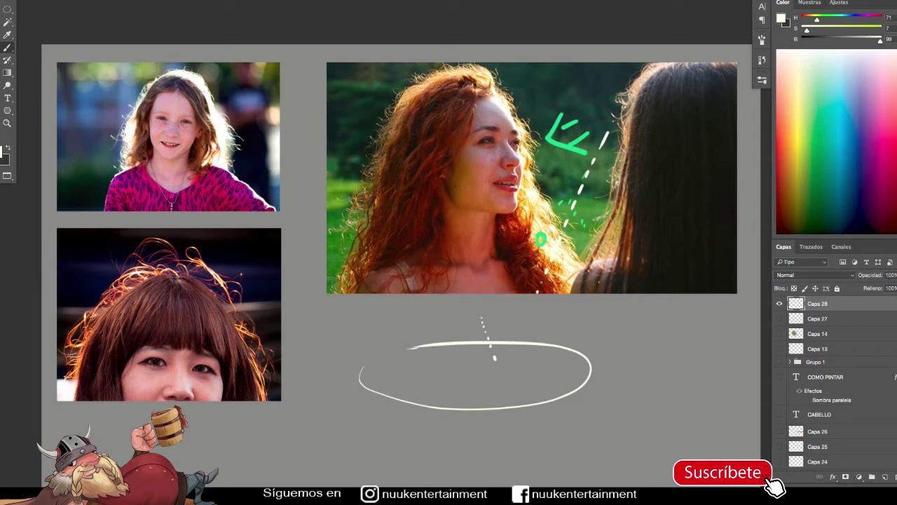
drag(232, 88, 244, 96)
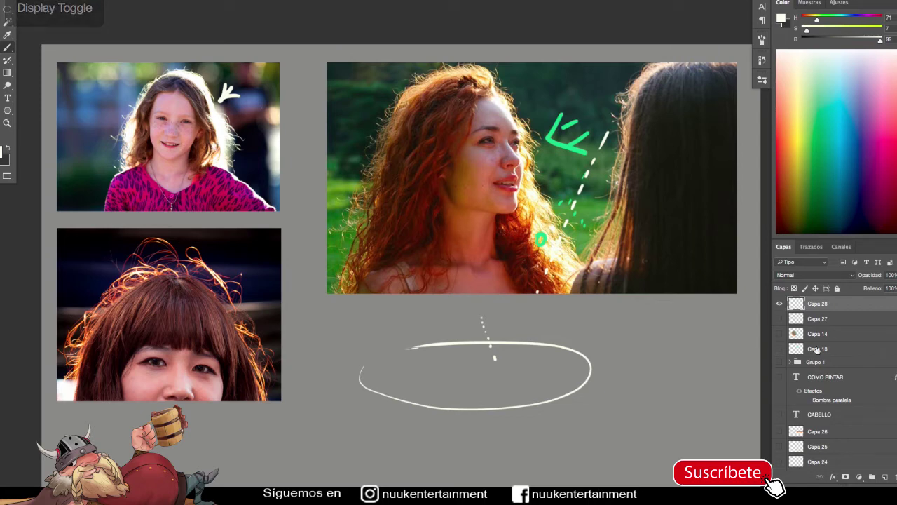
Show layer Capa 10 with the backlit hand photo and circle its glowing fingers in white
scroll(835, 378, down, 1)
scroll(785, 392, down, 5)
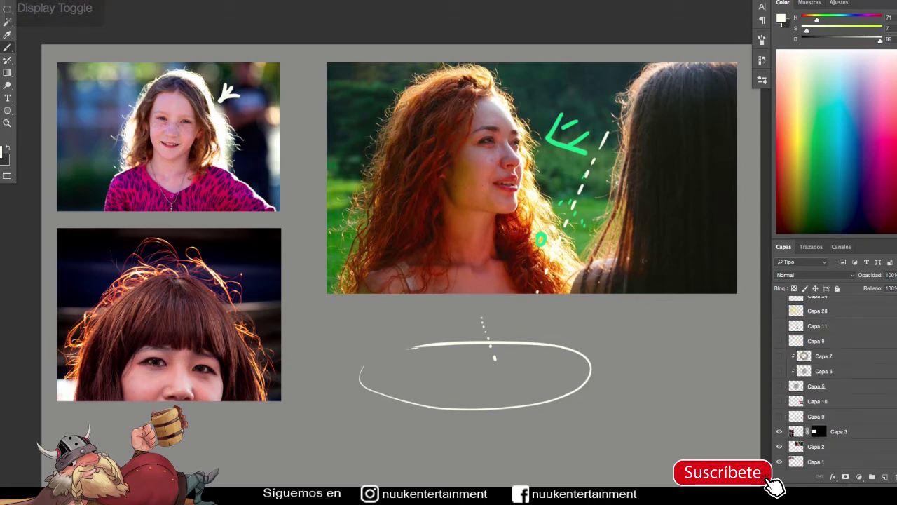
click(780, 387)
click(803, 390)
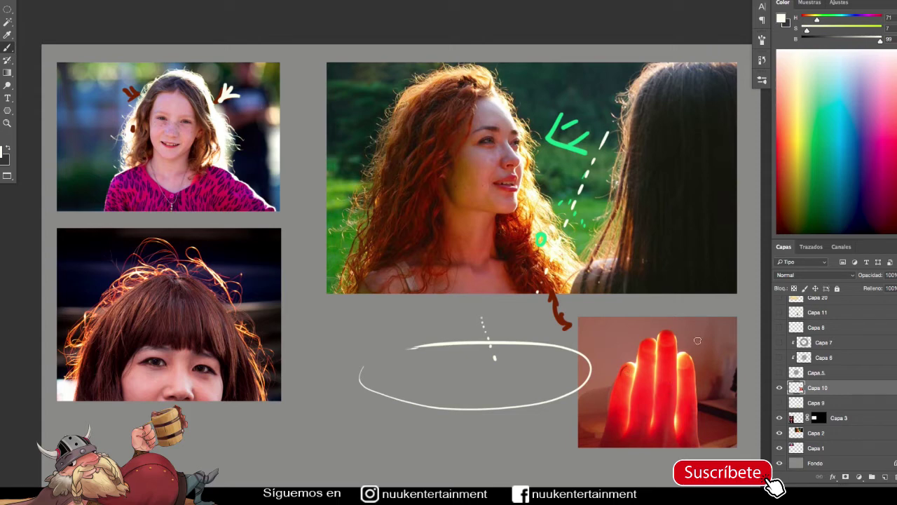
click(704, 361)
mouse_move(618, 341)
mouse_down()
mouse_move(587, 391)
mouse_move(647, 329)
mouse_up()
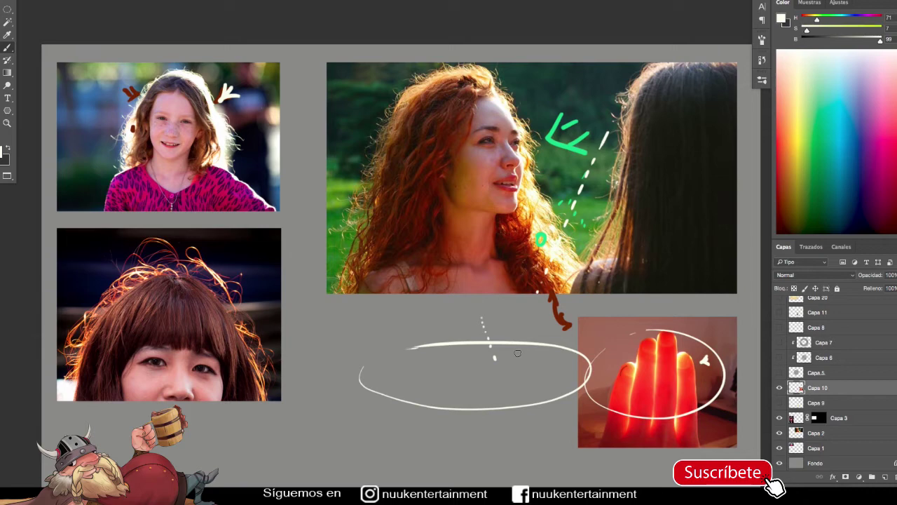
Sketch a white flashlight with light dashes shining toward a small rounded shape beside it
mouse_move(364, 426)
mouse_down()
mouse_move(332, 434)
mouse_move(337, 445)
mouse_move(368, 443)
mouse_move(369, 423)
mouse_move(372, 436)
mouse_move(369, 427)
mouse_move(386, 420)
mouse_move(385, 433)
mouse_move(409, 414)
mouse_up()
drag(402, 426, 409, 429)
drag(404, 433, 409, 437)
drag(406, 443, 408, 457)
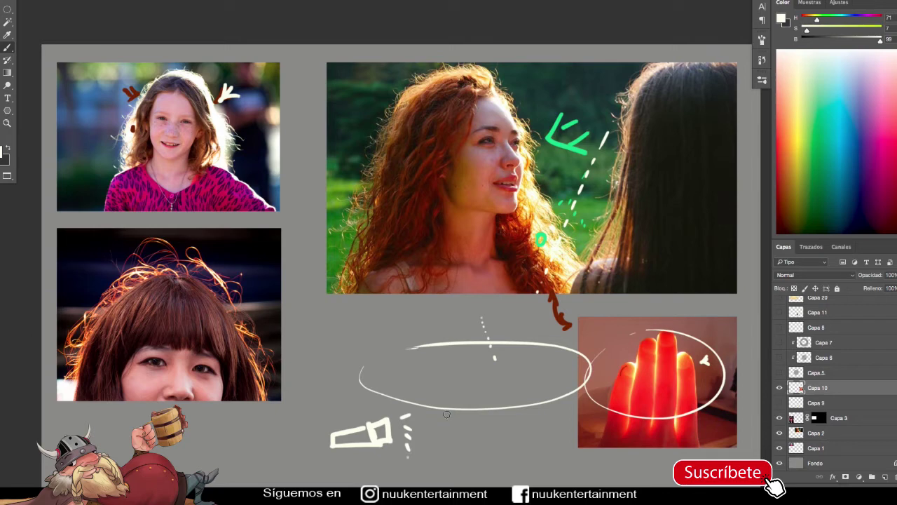
drag(451, 409, 443, 436)
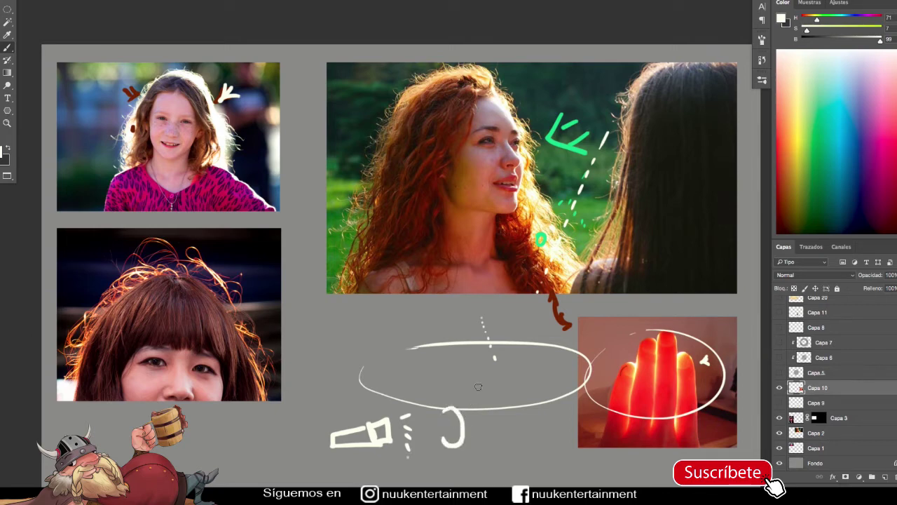
mouse_move(444, 424)
mouse_down()
mouse_move(460, 409)
mouse_move(458, 436)
mouse_up()
Draw white arrows pointing at the glowing fingers and the redhead's lit curls, plus an arrowhead beside the girl's photo
mouse_move(666, 306)
mouse_down()
mouse_move(664, 325)
mouse_move(676, 319)
mouse_up()
mouse_move(577, 216)
mouse_down()
mouse_move(560, 228)
mouse_move(575, 231)
mouse_up()
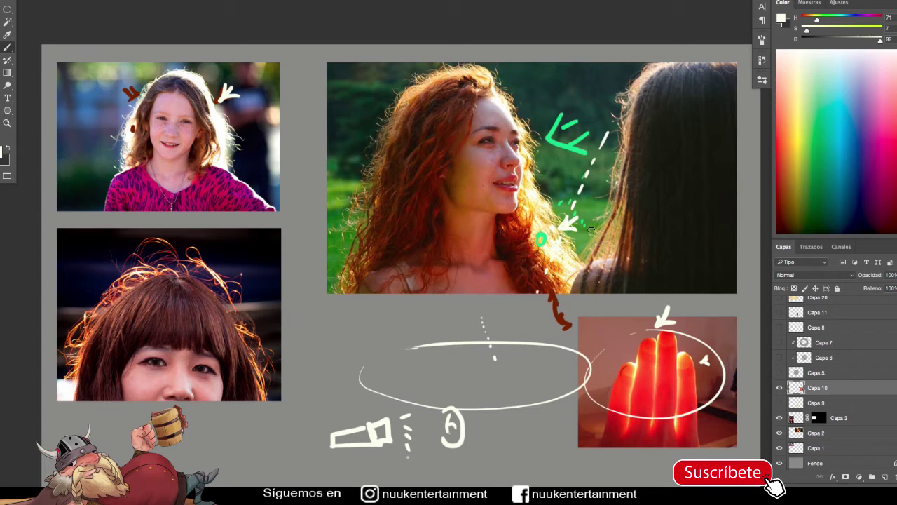
drag(596, 319, 610, 333)
drag(290, 194, 298, 191)
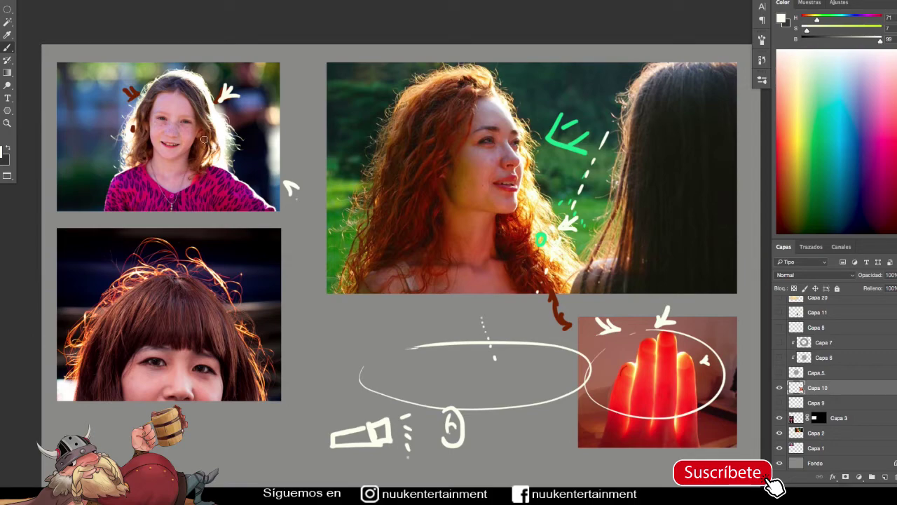
Inspect the backlit strands in the girl's and the dark-haired woman's photos at close range
ctrl+click(221, 157)
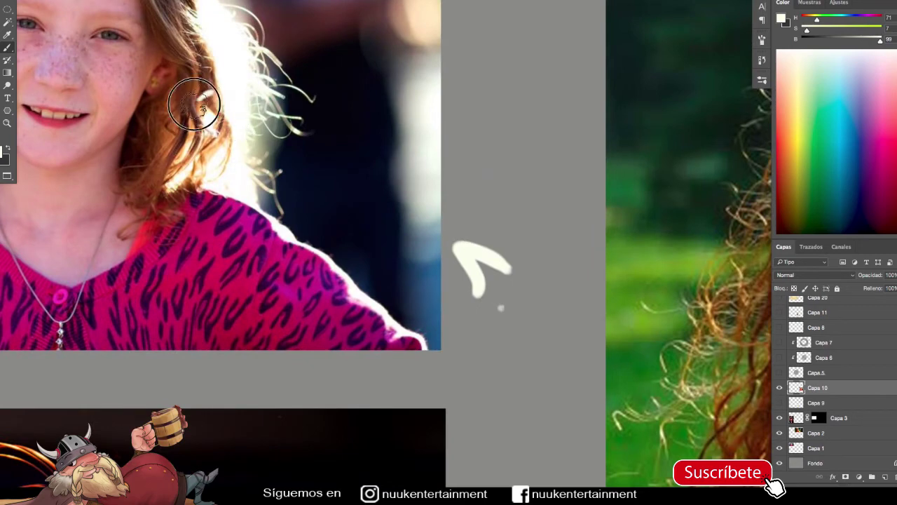
ctrl+alt+click(234, 204)
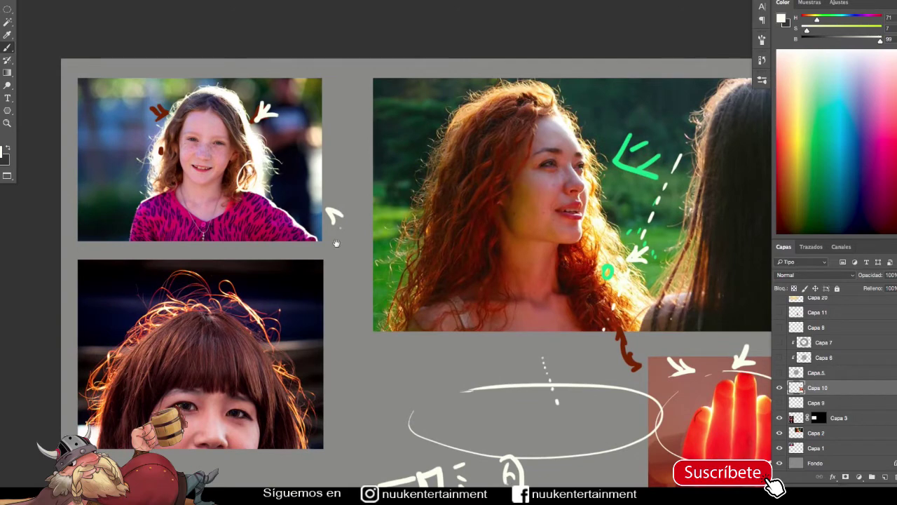
alt+click(293, 225)
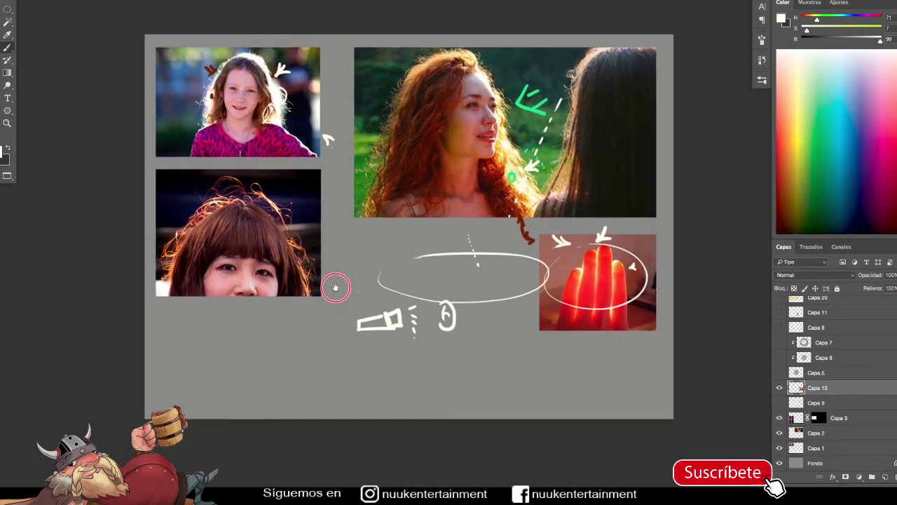
mouse_move(337, 284)
mouse_down()
mouse_move(378, 277)
mouse_move(379, 256)
mouse_up()
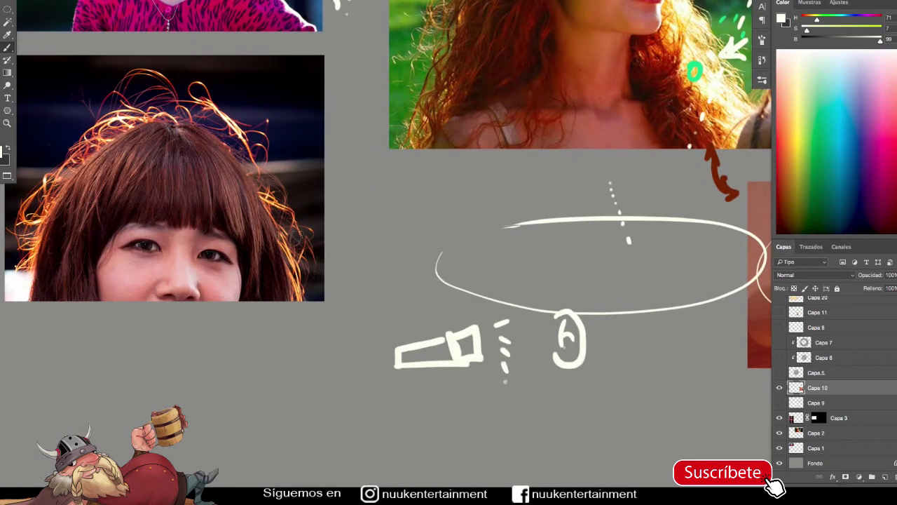
drag(254, 208, 324, 289)
mouse_move(298, 233)
mouse_down()
mouse_move(275, 184)
mouse_move(253, 203)
mouse_move(279, 186)
mouse_up()
key(ctrl+z)
Sample a pale yellow and add short strokes to the canvas
alt+click(372, 254)
mouse_move(419, 136)
mouse_down()
mouse_move(425, 173)
mouse_move(424, 137)
mouse_up()
drag(432, 90, 431, 94)
drag(551, 220, 419, 265)
drag(610, 252, 597, 256)
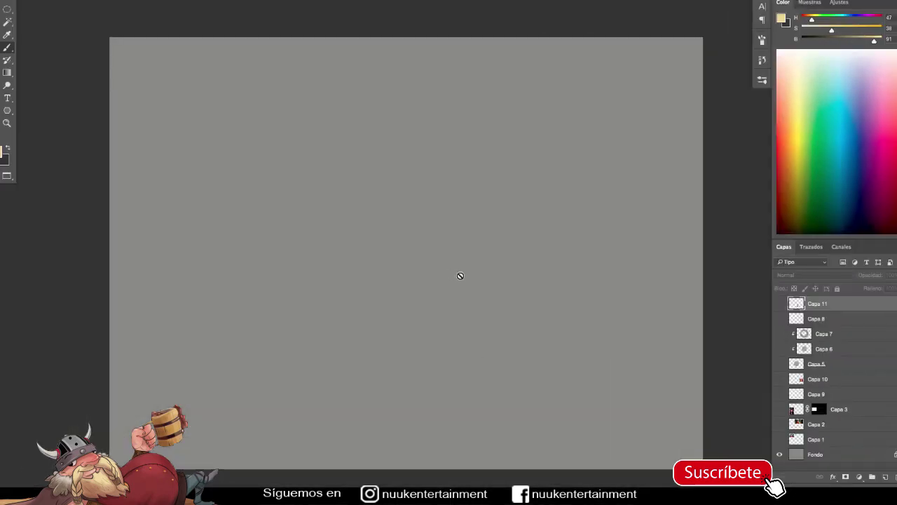
Add a new layer and set the brush colour to black by lowering the brightness to 0
click(886, 477)
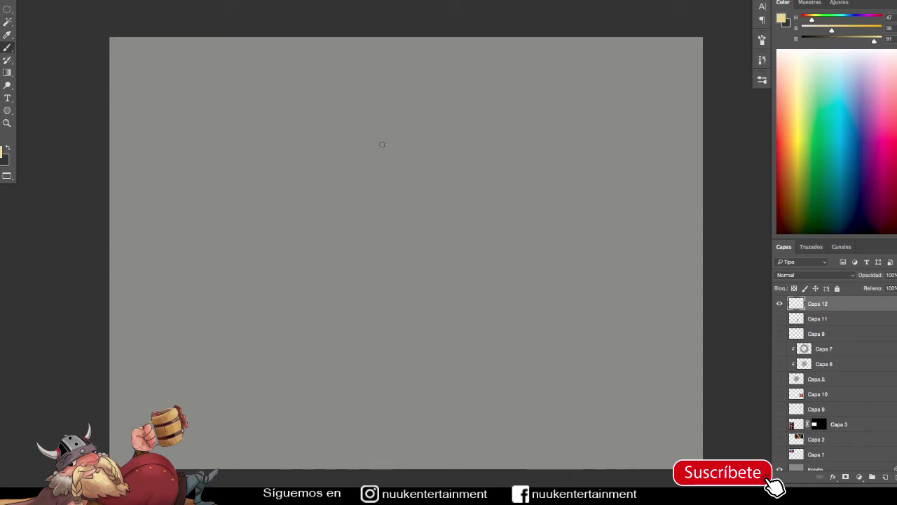
drag(811, 40, 797, 42)
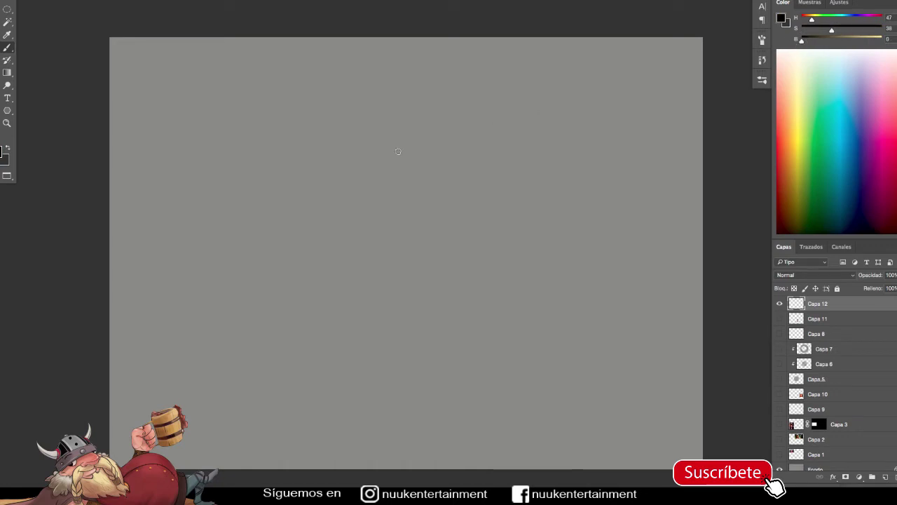
key(F5)
key(F5)
Paint a cluster of similar-sized black dots on the blank canvas with a short curved stroke above it
click(244, 159)
click(268, 175)
click(225, 182)
click(246, 202)
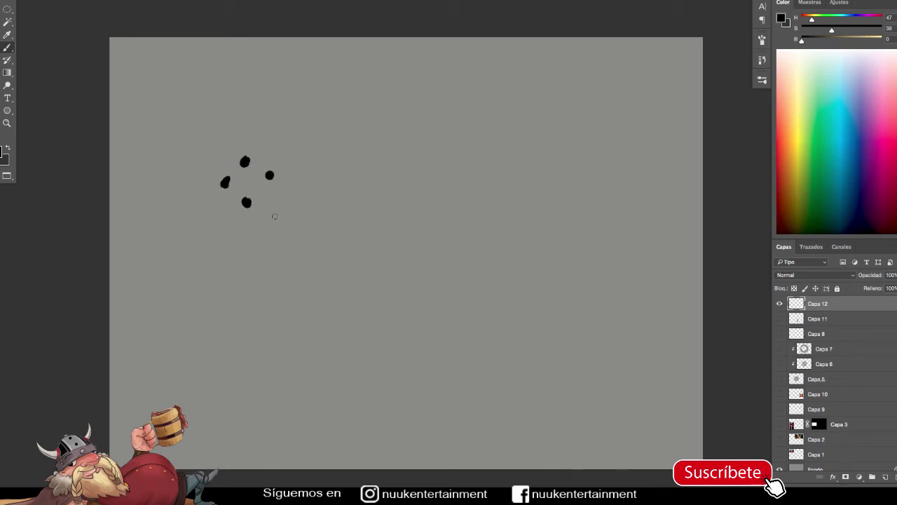
click(274, 211)
click(224, 215)
click(211, 163)
click(201, 196)
drag(266, 139, 286, 126)
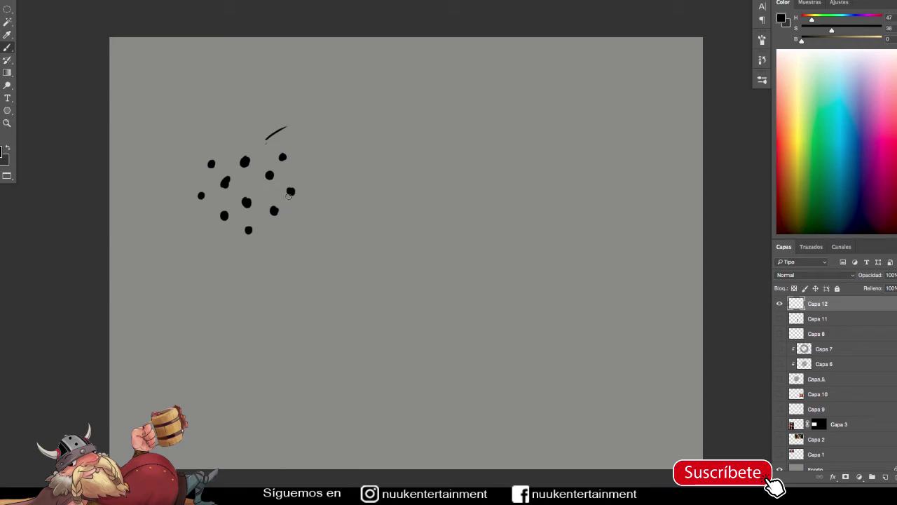
Paint a second cluster of dots varying in size and opacity, sampling black and grey tones from the existing dots
click(361, 120)
click(386, 134)
click(366, 154)
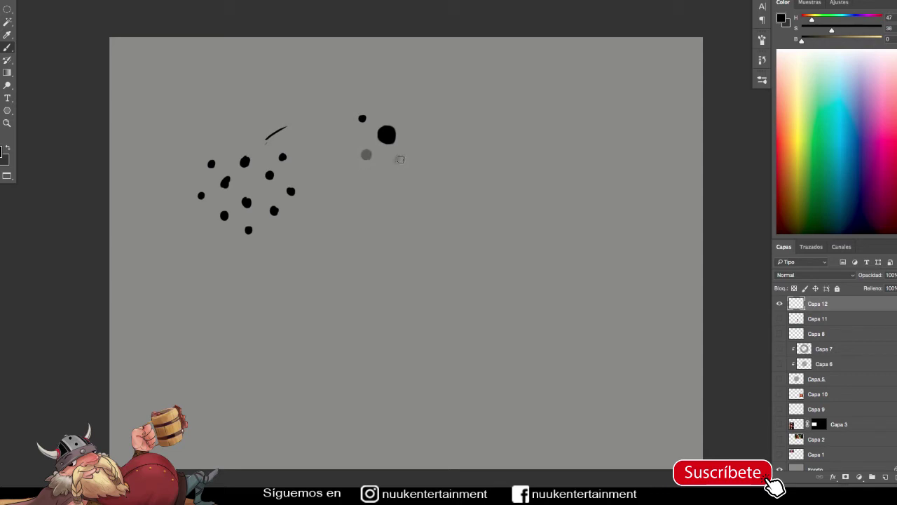
alt+click(391, 135)
click(415, 147)
alt+click(366, 154)
click(376, 173)
alt+click(397, 159)
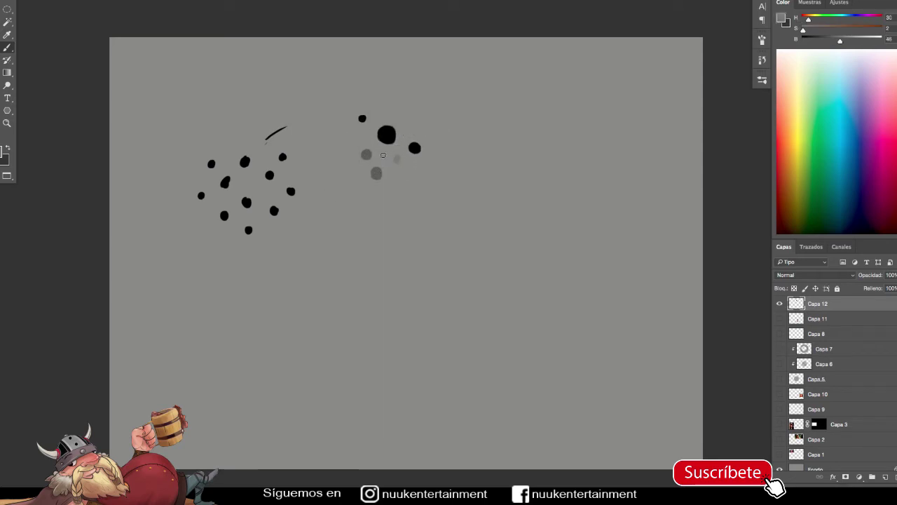
click(358, 134)
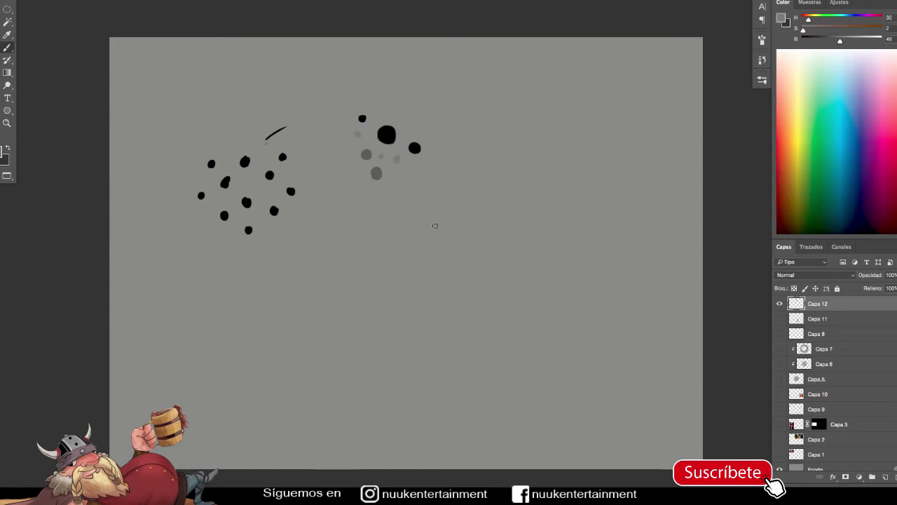
Set the brush colour to bright green and mark the varied dot cluster with a tick and the uniform cluster with an X
drag(803, 30, 881, 40)
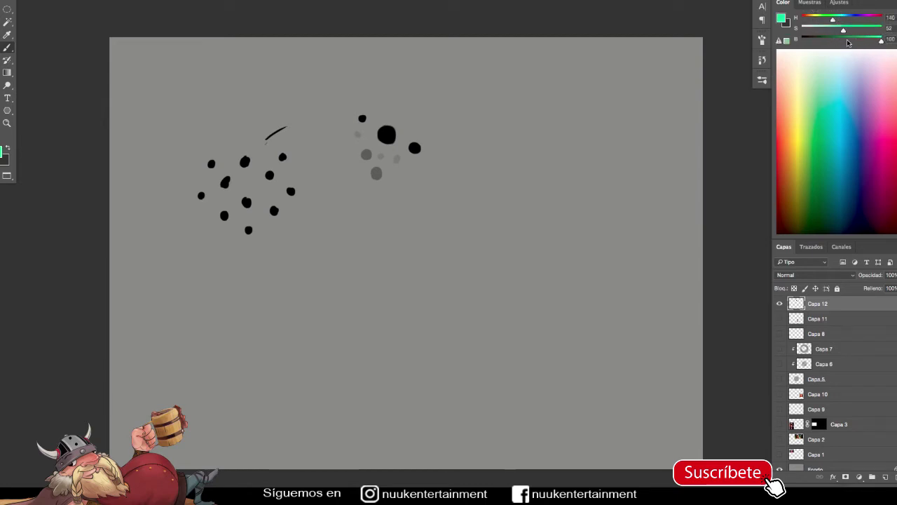
drag(413, 116, 460, 88)
drag(302, 154, 292, 141)
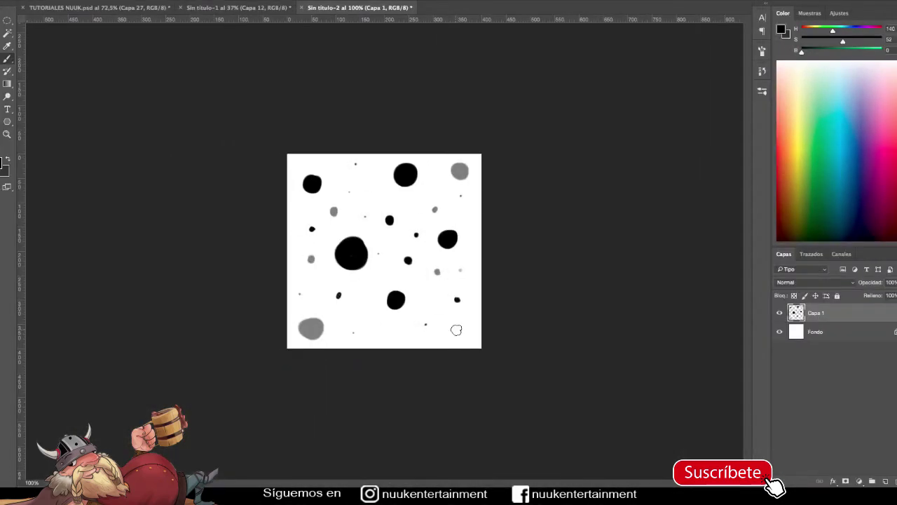
Define the dot pattern in Sin título-2 as a brush preset named 100, and return to the Sin título-1 document
click(115, 2)
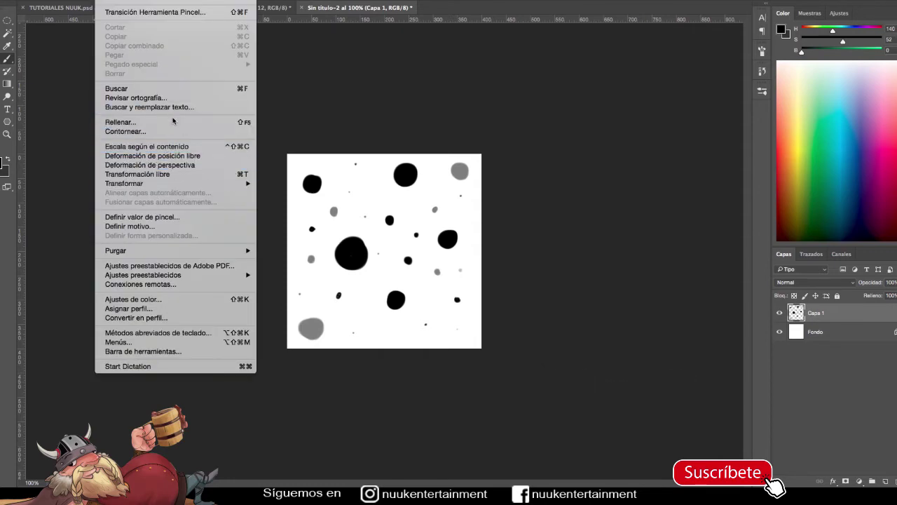
click(175, 218)
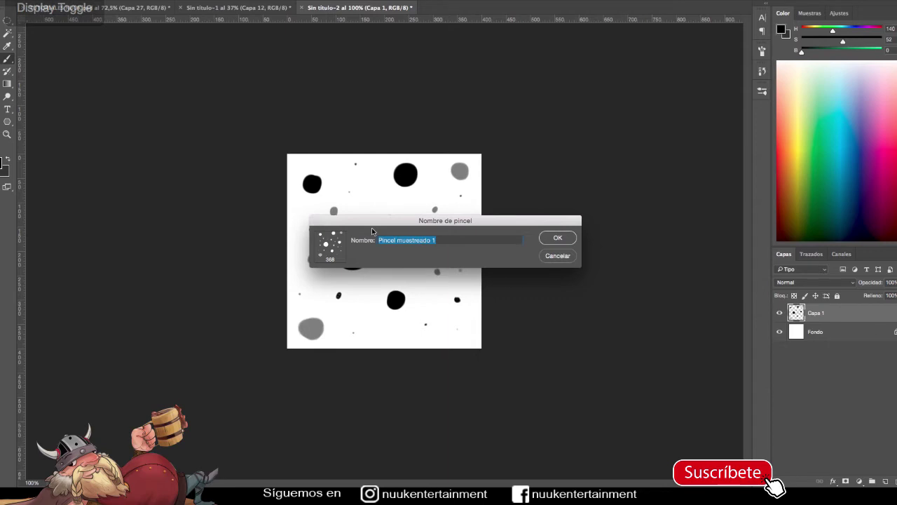
text(100)
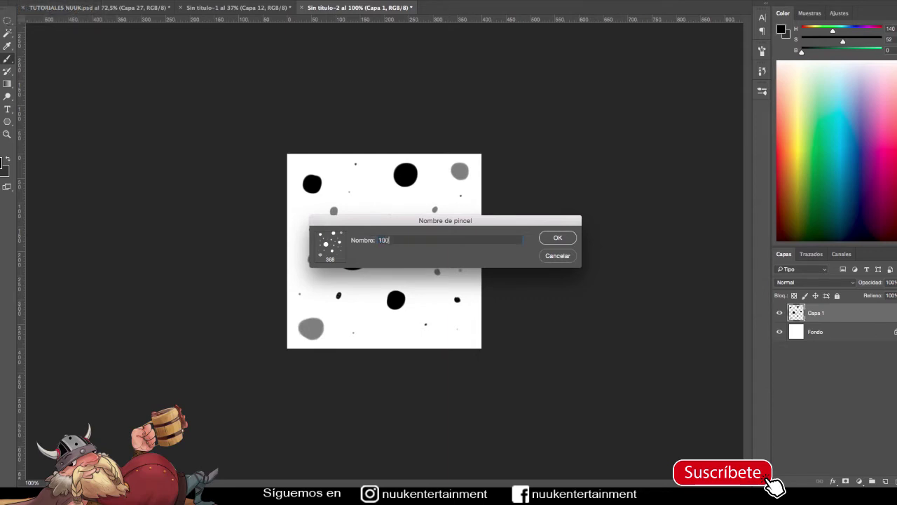
click(558, 238)
mouse_move(511, 296)
mouse_down()
mouse_move(271, 290)
mouse_move(301, 295)
mouse_up()
click(238, 7)
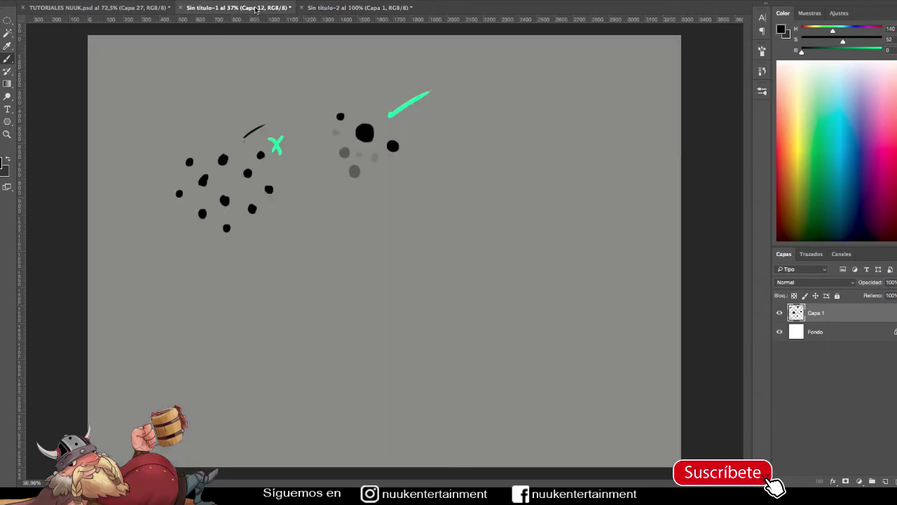
Try the new dot brush on the grey canvas with a single stamp and long diagonal strokes, undoing each attempt
click(359, 333)
shift+click(558, 265)
key(ctrl+alt+z)
key(ctrl+alt+z)
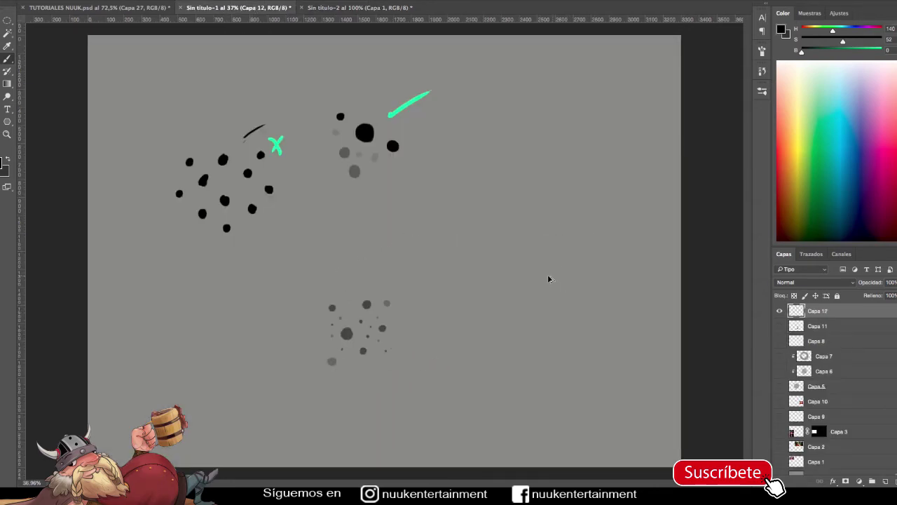
mouse_move(210, 368)
mouse_down()
mouse_move(407, 245)
mouse_move(546, 225)
mouse_up()
key(ctrl+alt+z)
mouse_move(147, 330)
mouse_down()
mouse_move(310, 301)
mouse_move(516, 221)
mouse_up()
key(ctrl+alt+z)
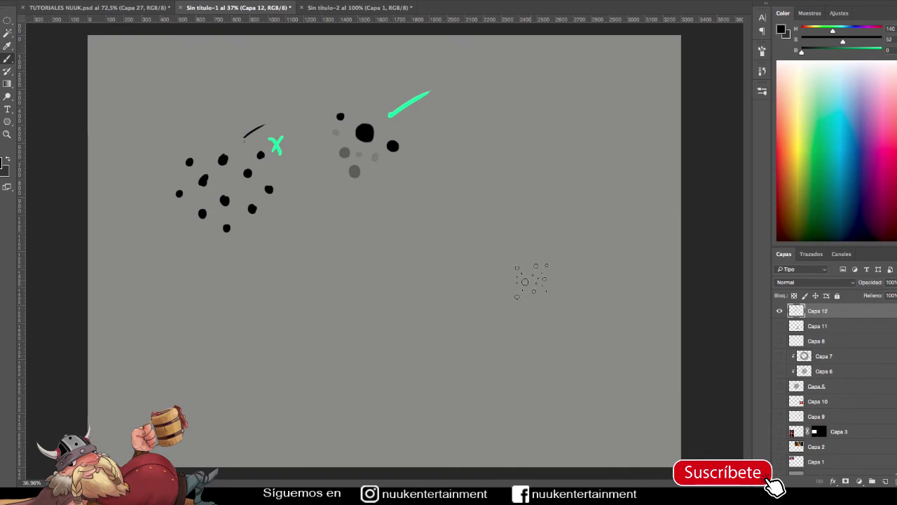
Enable Transfer and Shape Dynamics for the dot brush, reduce its size to 29 px, and make a test stroke that is undone
key(F5)
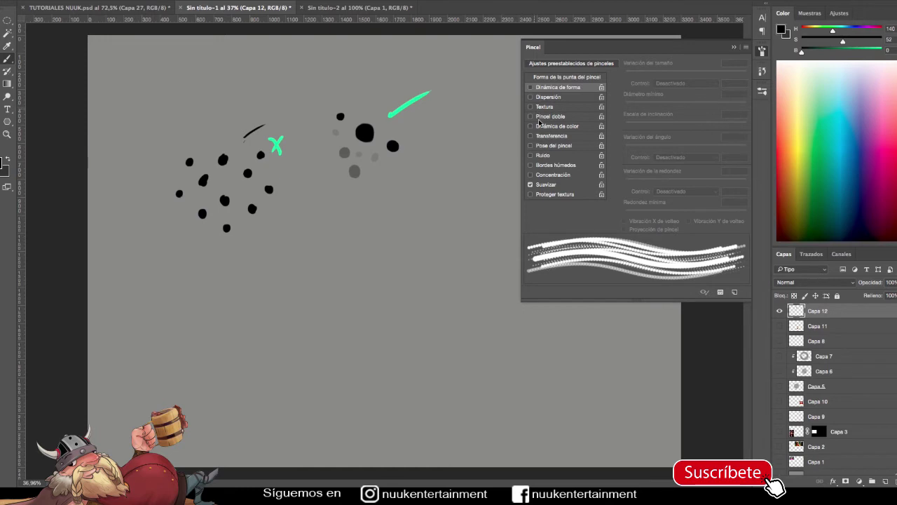
click(531, 136)
click(530, 87)
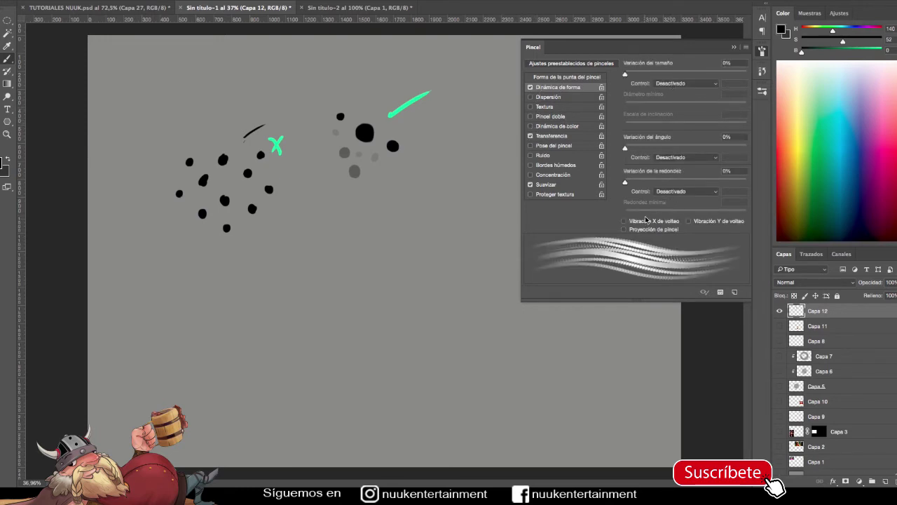
click(557, 78)
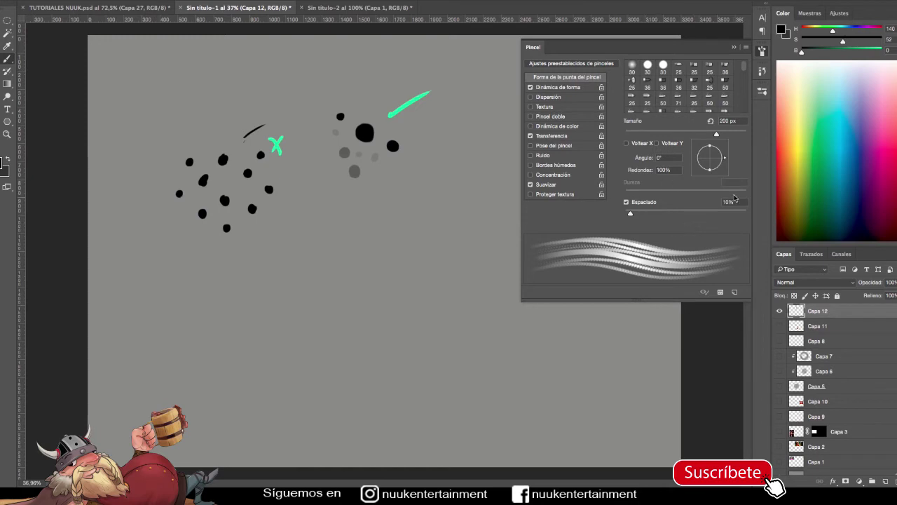
drag(716, 134, 641, 135)
key(F5)
mouse_move(300, 356)
mouse_down()
mouse_move(342, 340)
mouse_move(553, 205)
mouse_up()
key(ctrl+z)
Set the dot brush's size to about 44 px and its spacing to the minimum, trying and undoing one diagonal stroke
key(F5)
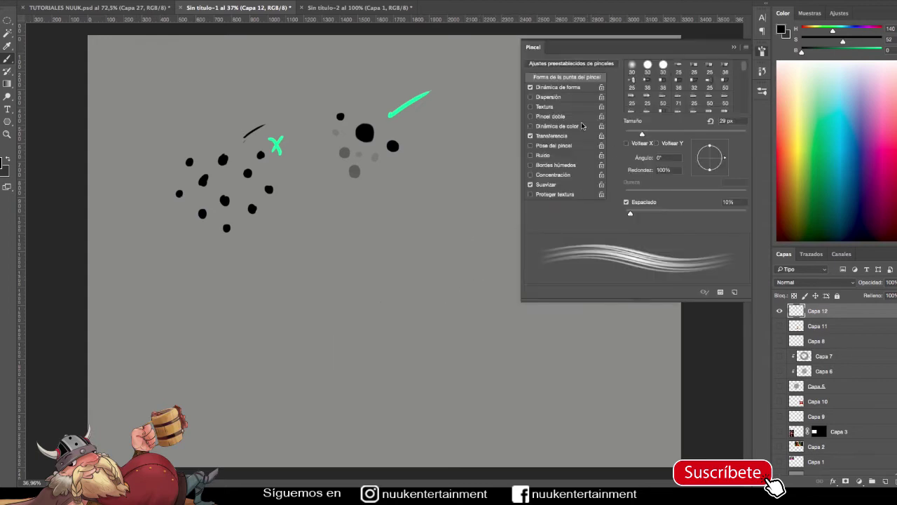
drag(648, 133, 656, 135)
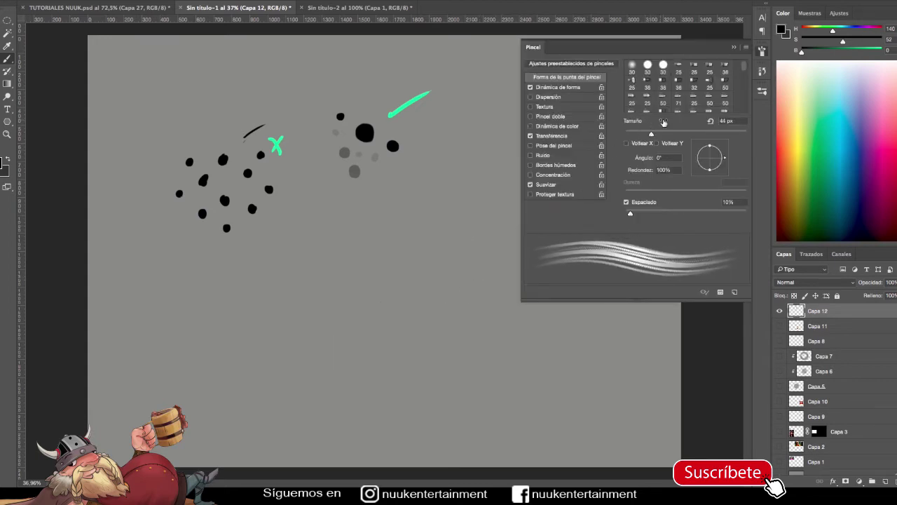
mouse_move(630, 212)
mouse_down()
mouse_move(663, 212)
mouse_move(614, 216)
mouse_up()
key(F5)
mouse_move(325, 344)
mouse_down()
mouse_move(477, 217)
mouse_move(515, 212)
mouse_up()
key(ctrl+z)
Paint a fan of long curved hair-like strokes below the dot clusters, spreading downward from a shared upper end
drag(321, 354, 511, 196)
mouse_move(360, 366)
mouse_down()
mouse_move(451, 266)
mouse_move(536, 205)
mouse_up()
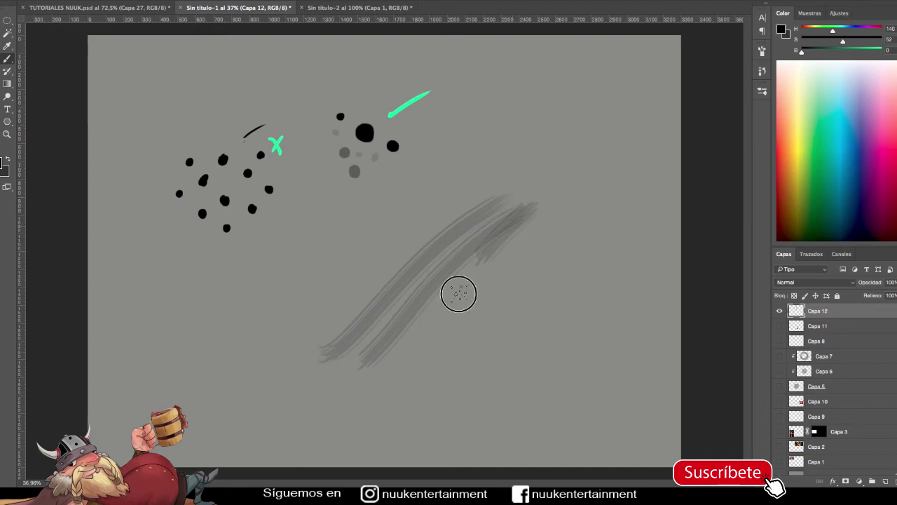
drag(500, 241, 415, 383)
drag(546, 211, 469, 347)
mouse_move(554, 210)
mouse_down()
mouse_move(489, 381)
mouse_move(514, 384)
mouse_up()
Check the brush test layer by toggling its visibility, and replace it with a new blank layer
click(779, 311)
click(780, 311)
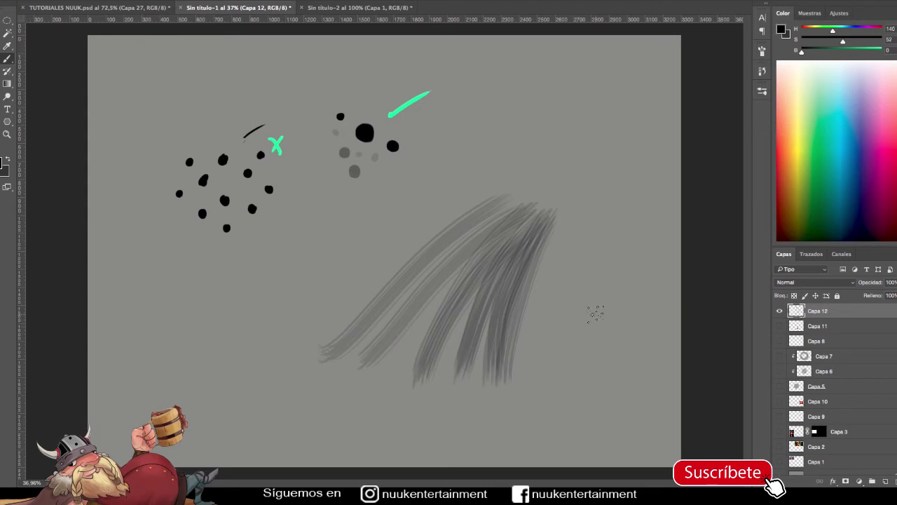
key(Delete)
click(886, 481)
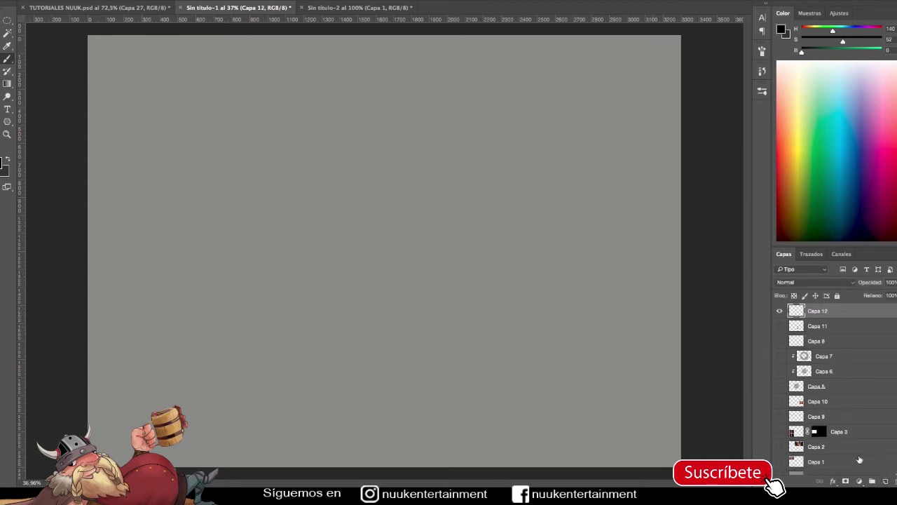
Make a circular selection on the blank layer and adjust the foreground colour for filling it dark grey
key(m)
mouse_move(179, 124)
mouse_down()
mouse_move(362, 316)
mouse_move(422, 360)
mouse_move(377, 321)
mouse_up()
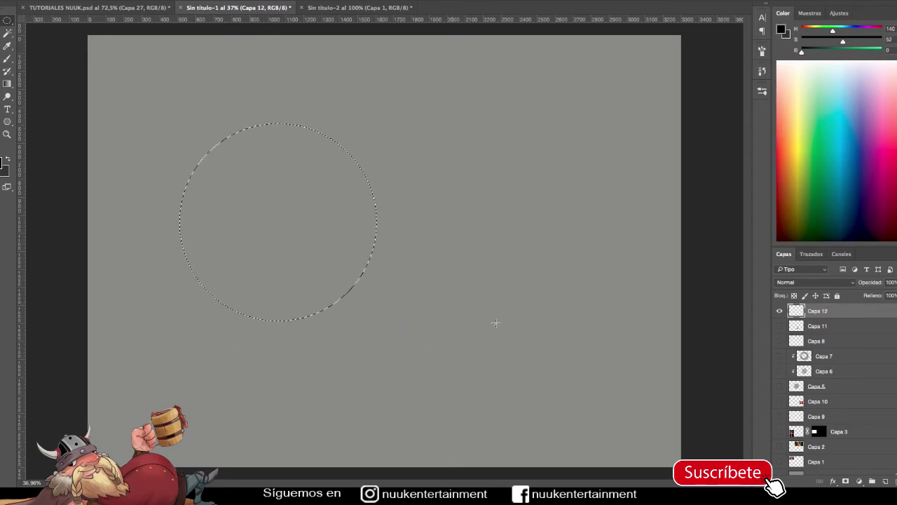
mouse_move(843, 42)
mouse_down()
mouse_move(791, 42)
mouse_move(801, 53)
mouse_move(837, 53)
mouse_move(830, 53)
mouse_up()
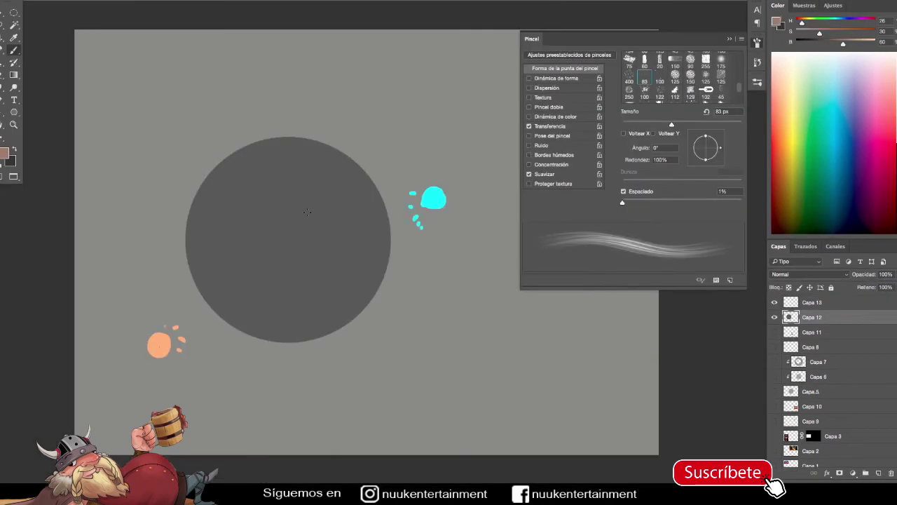
Enlarge the brush to 250 px and refill the circle on Capa 12 with brown, hue 26, saturation 46, brightness 60
key(bracketright)
key(bracketright)
key(bracketright)
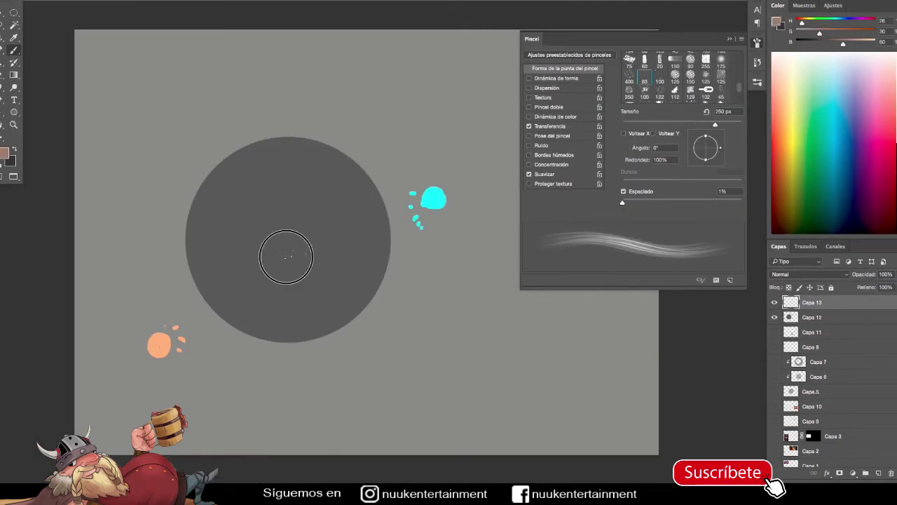
click(800, 149)
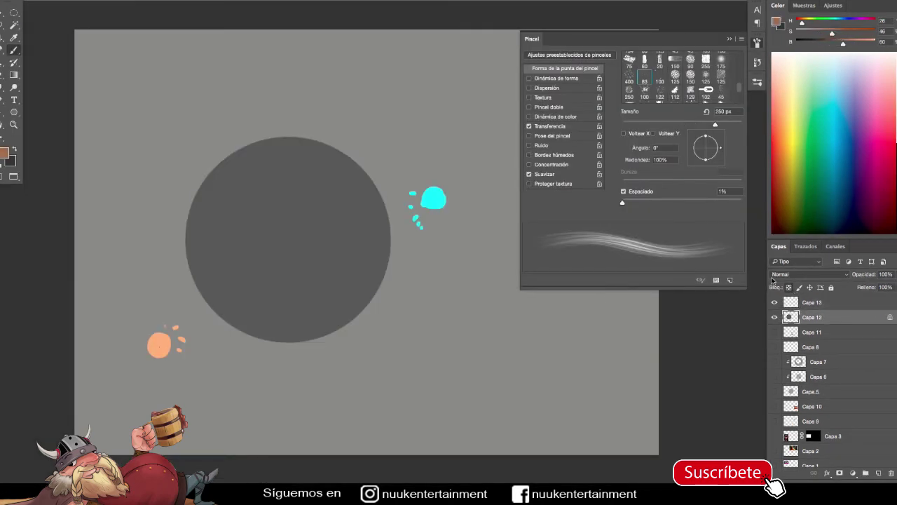
key(alt+shift+BackSpace)
Add a new layer above Capa 13 and sample the circle's brown, raising its brightness to 77
click(813, 304)
key(ctrl+shift+alt+n)
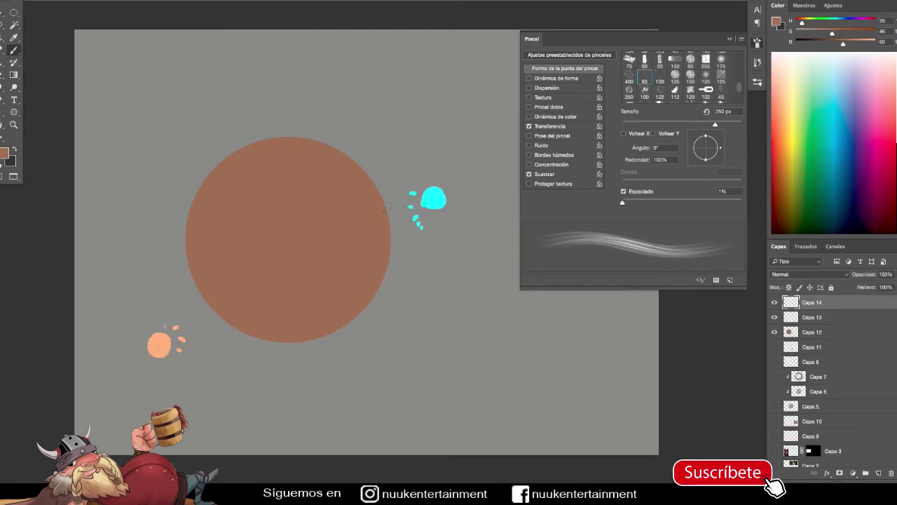
key(Tab)
key(Tab)
alt+click(355, 245)
drag(843, 44, 856, 44)
Cover the circle with lighter brown hair-texture strokes, starting at a 500 px brush size and reducing it to 300 px
key(bracketright)
key(bracketright)
key(bracketright)
drag(256, 256, 301, 205)
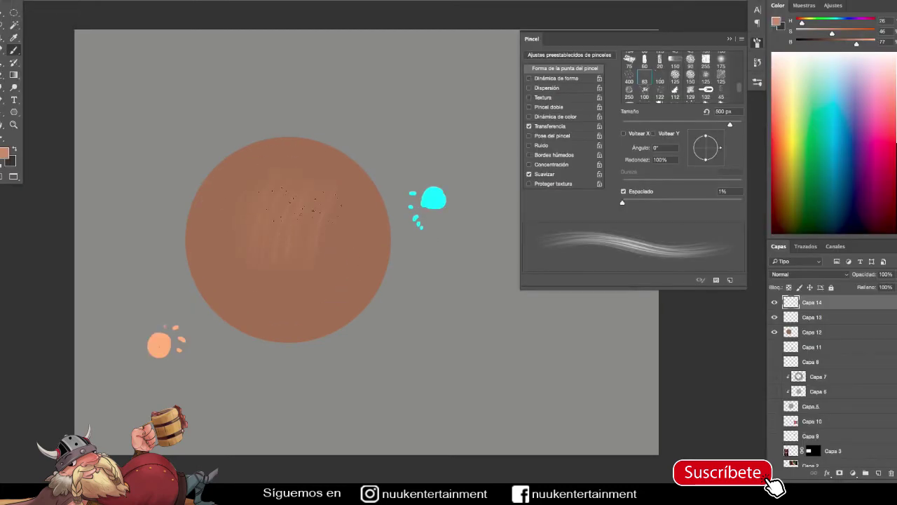
key(bracketleft)
key(bracketleft)
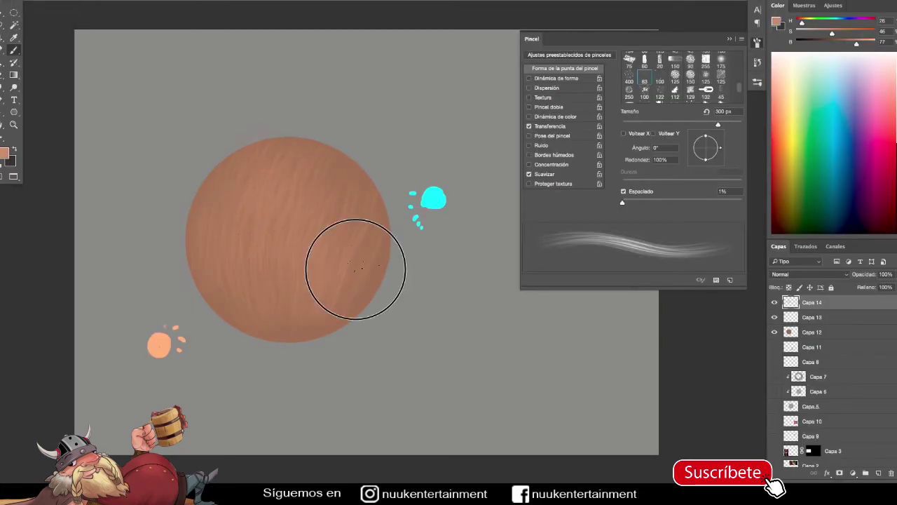
Sample cyan from the light marker and paint rim-light strokes along the circle's upper and right edge with a smaller brush
alt+click(427, 199)
key(bracketleft)
key(bracketleft)
key(bracketleft)
key(bracketleft)
mouse_move(386, 178)
mouse_down()
mouse_move(370, 199)
mouse_move(380, 200)
mouse_move(384, 226)
mouse_move(307, 129)
mouse_move(232, 151)
mouse_up()
Sample brown and tan tones near the cyan rim and blend them into the circle, enlarging the brush to 400 px
alt+click(242, 185)
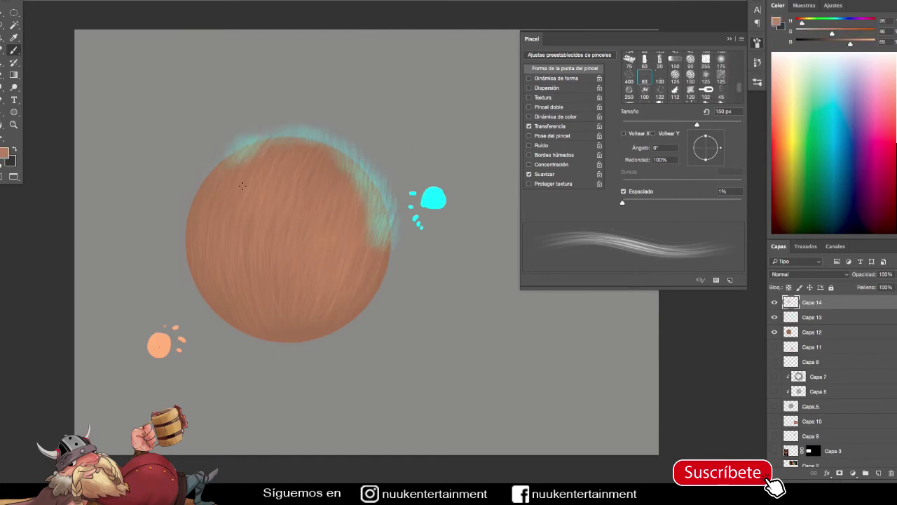
alt+click(376, 200)
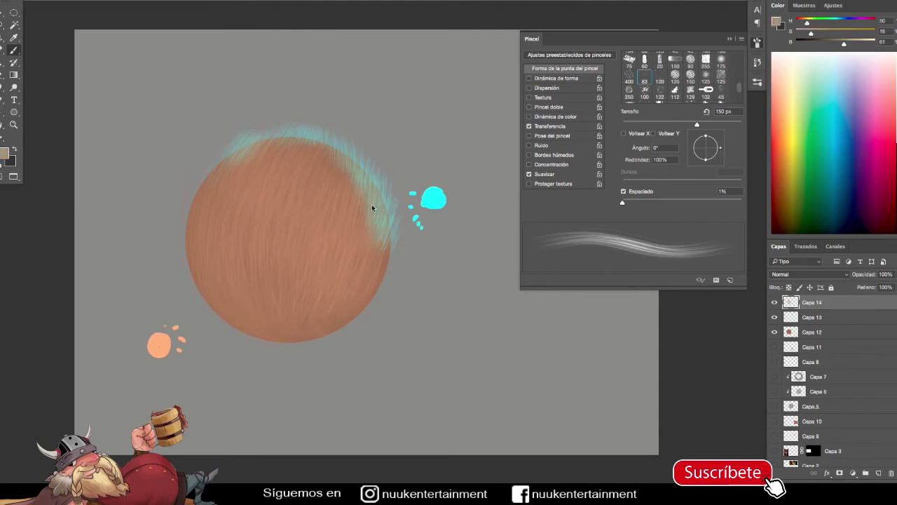
key(bracketright)
key(bracketright)
key(bracketright)
key(bracketright)
alt+click(331, 176)
mouse_move(331, 175)
mouse_down()
mouse_move(293, 237)
mouse_move(268, 161)
mouse_up()
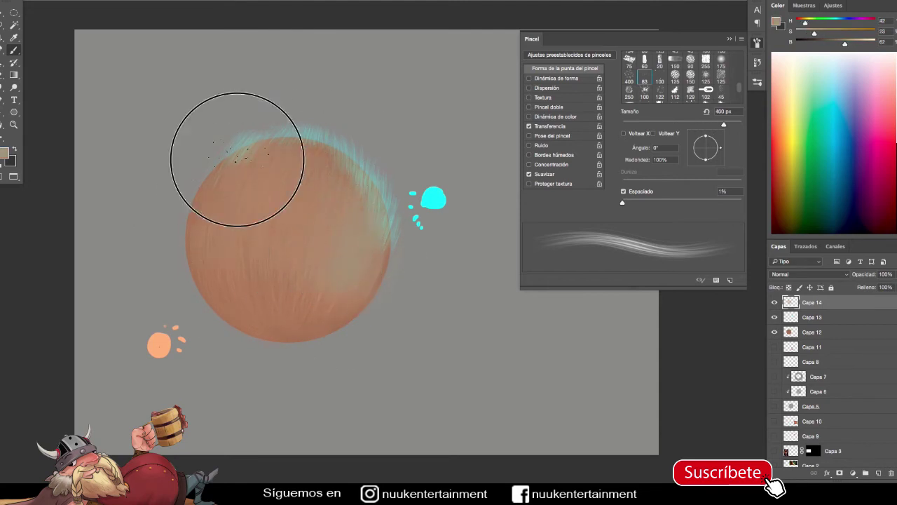